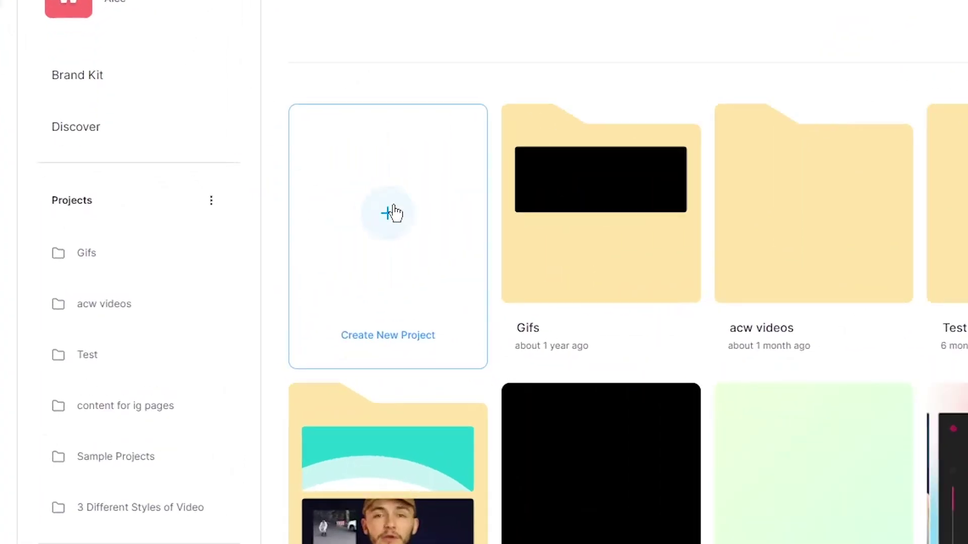
# Step: Start a blank project and open the Slides & Webcam recorder with the webcam feed
pyautogui.click(446, 202)
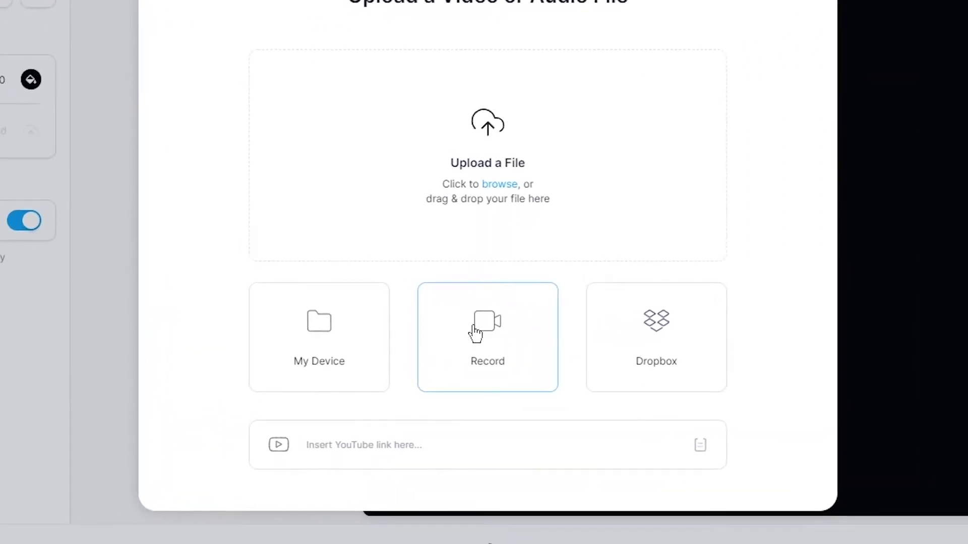
pyautogui.click(479, 334)
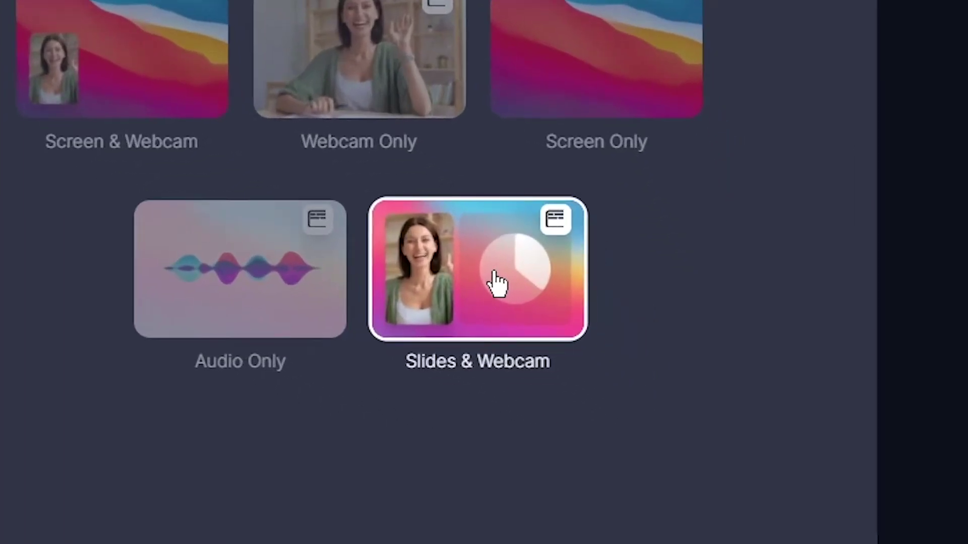
pyautogui.click(496, 284)
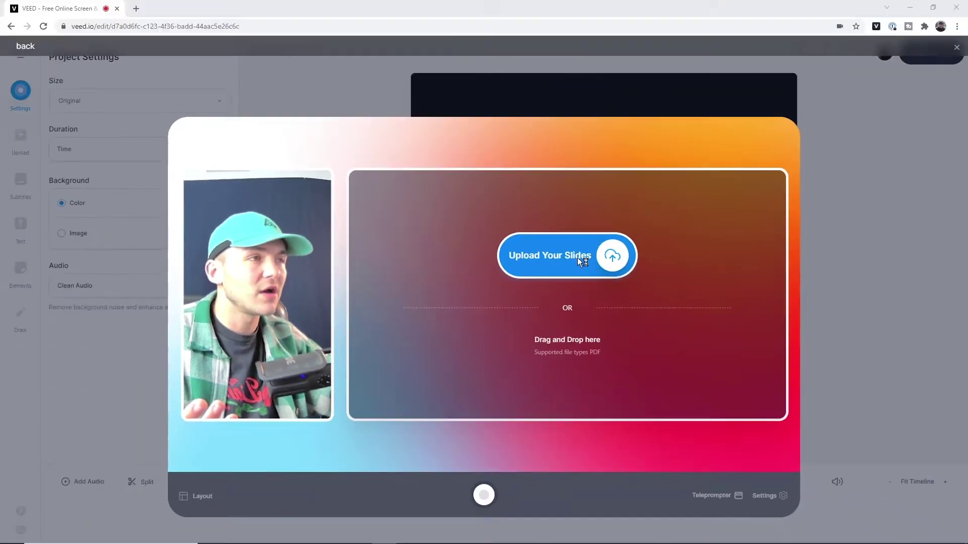
# Step: Upload the Social Media Report PDF as slides and preview them through to the last slide
pyautogui.click(582, 232)
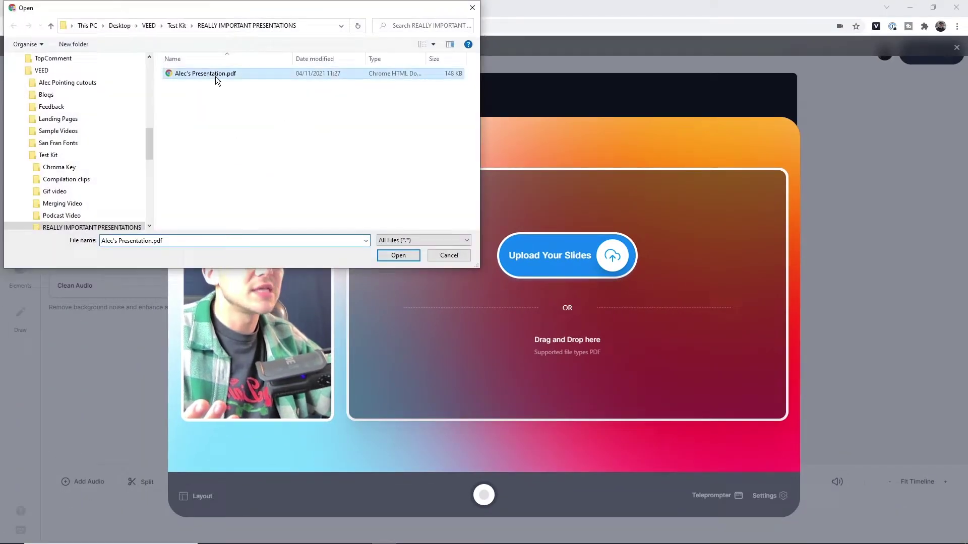
pyautogui.click(397, 255)
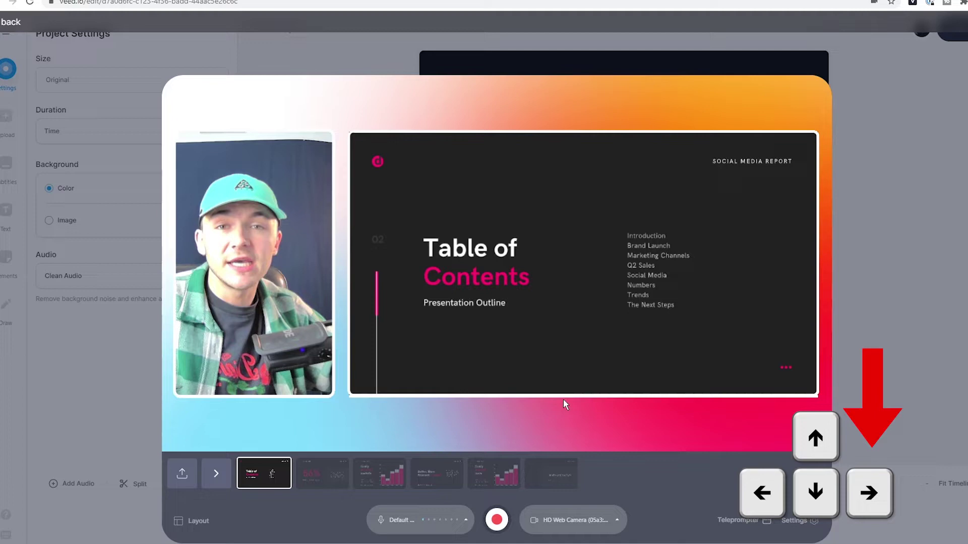
pyautogui.press('Right')
pyautogui.press('Right')
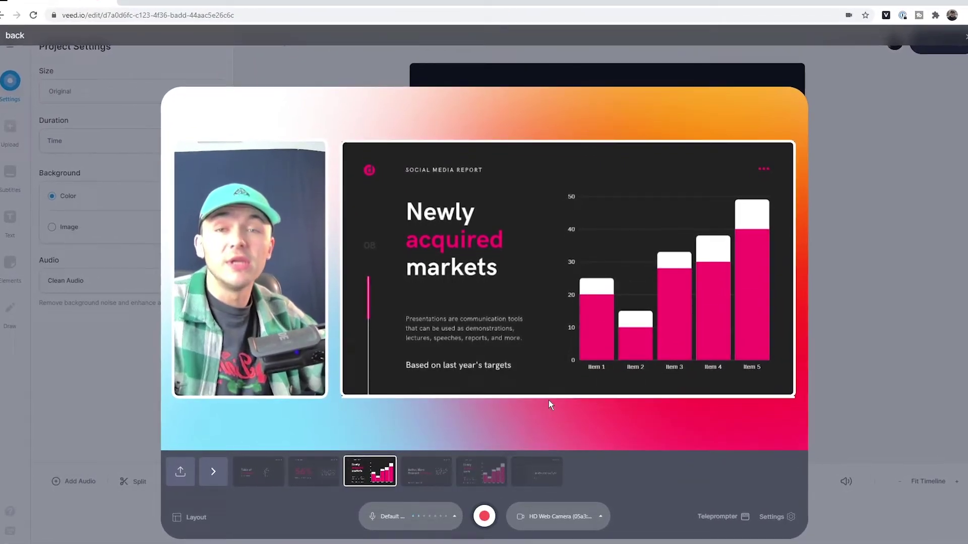
pyautogui.press('Right')
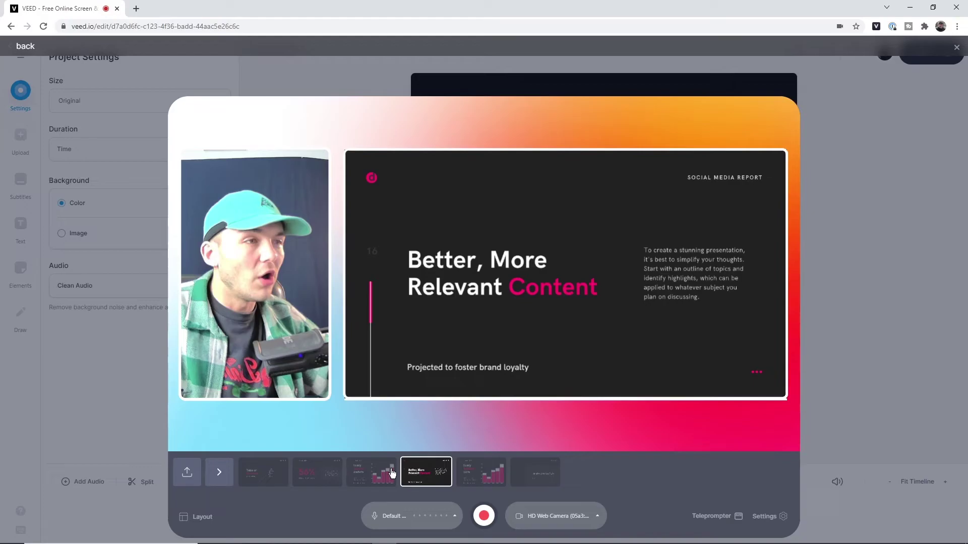
pyautogui.click(531, 478)
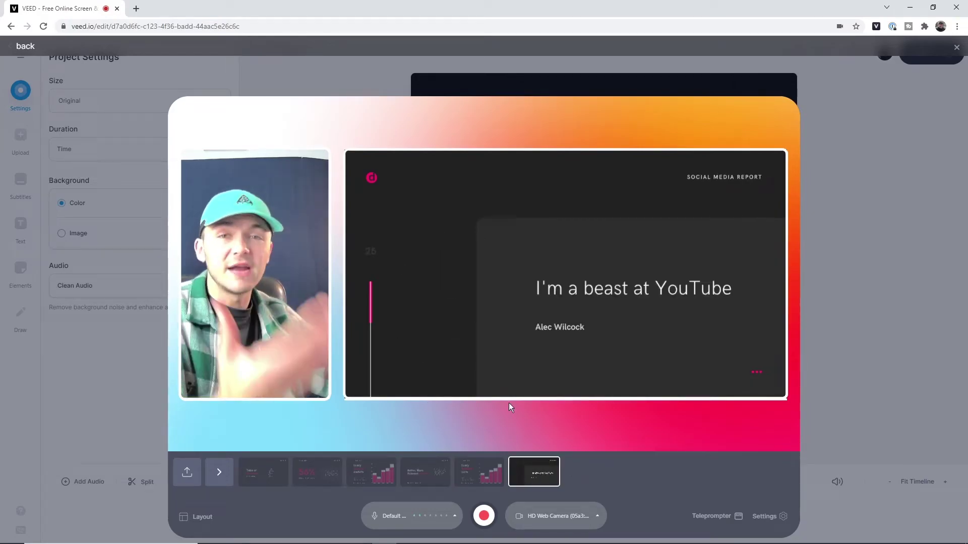
# Step: Record the presentation while advancing a slide, pausing and showing the Teleprompter, then stop at 24.5 seconds
pyautogui.click(484, 517)
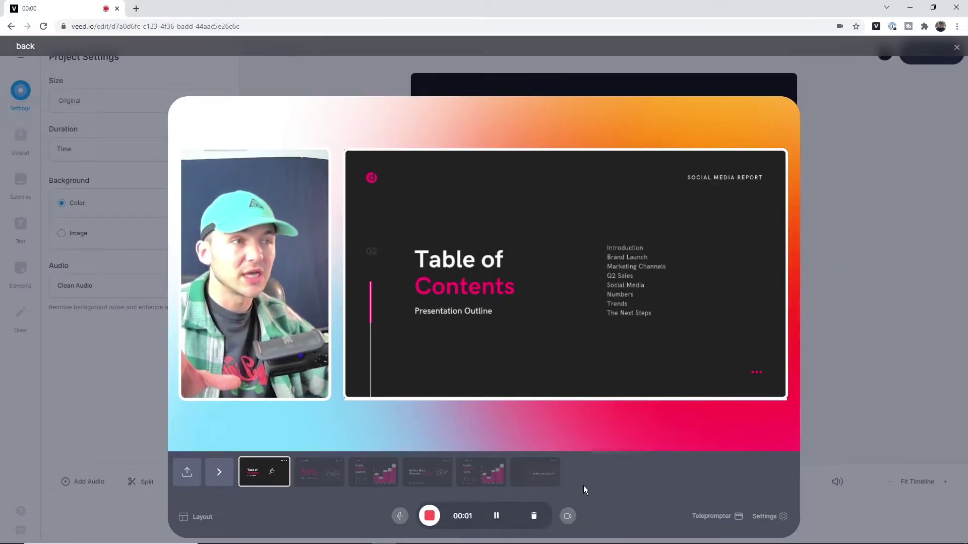
pyautogui.press('Right')
pyautogui.press('Right')
pyautogui.press('Right')
pyautogui.press('Right')
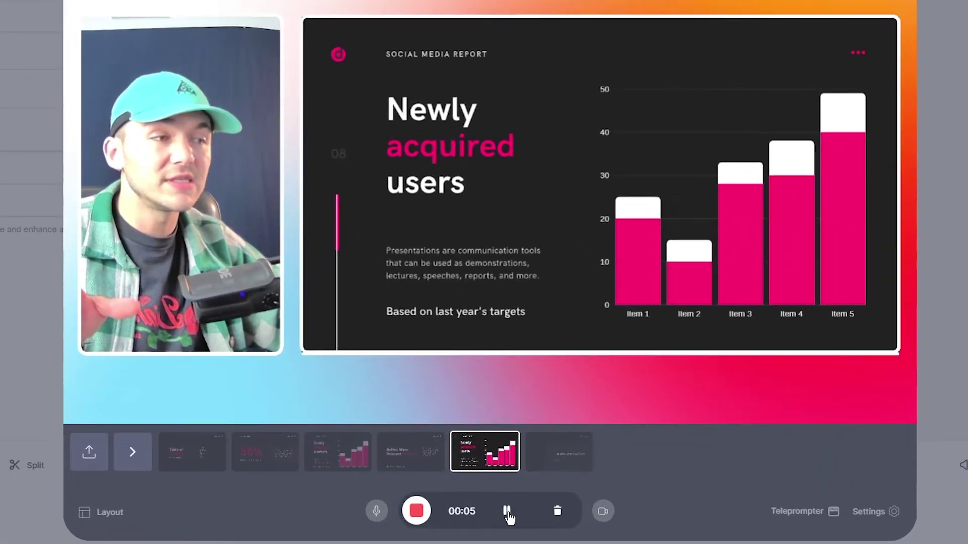
pyautogui.click(507, 512)
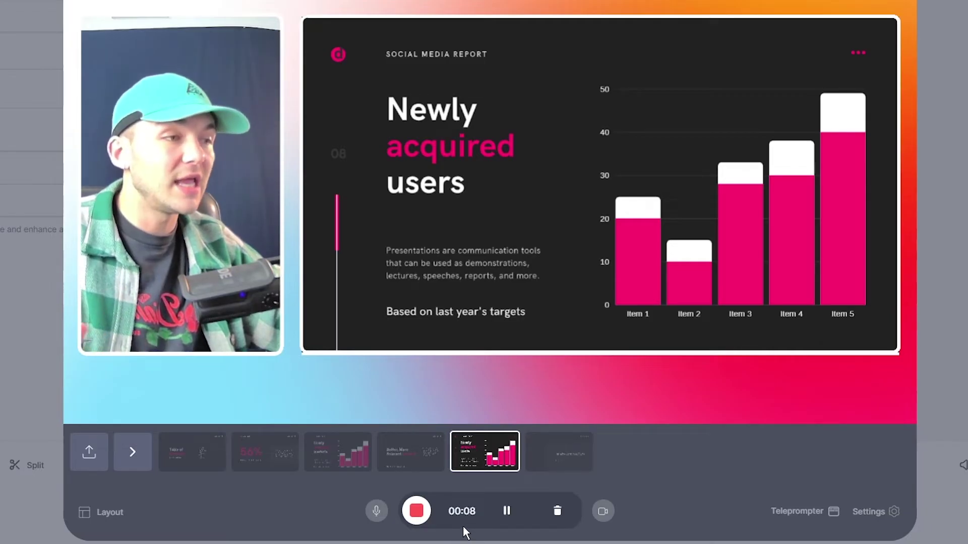
pyautogui.click(824, 513)
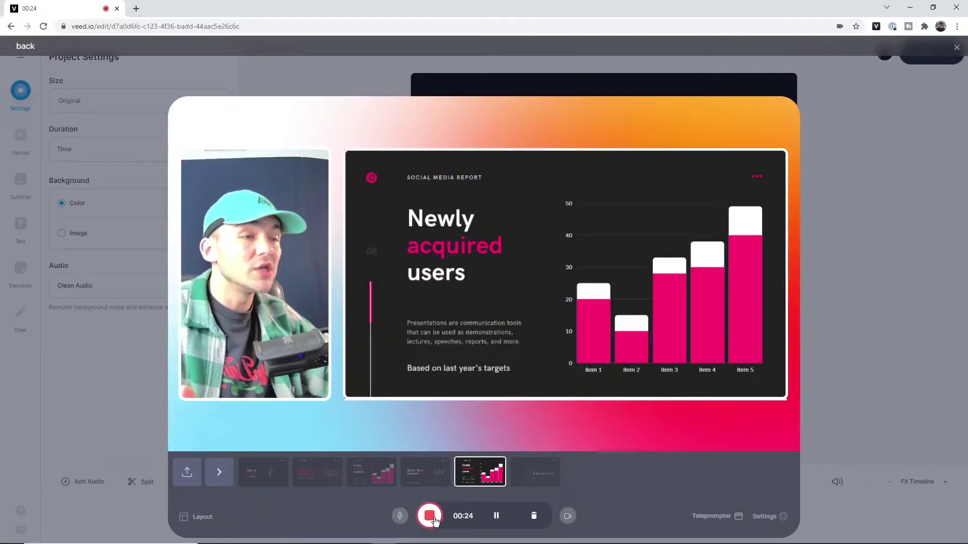
pyautogui.click(429, 516)
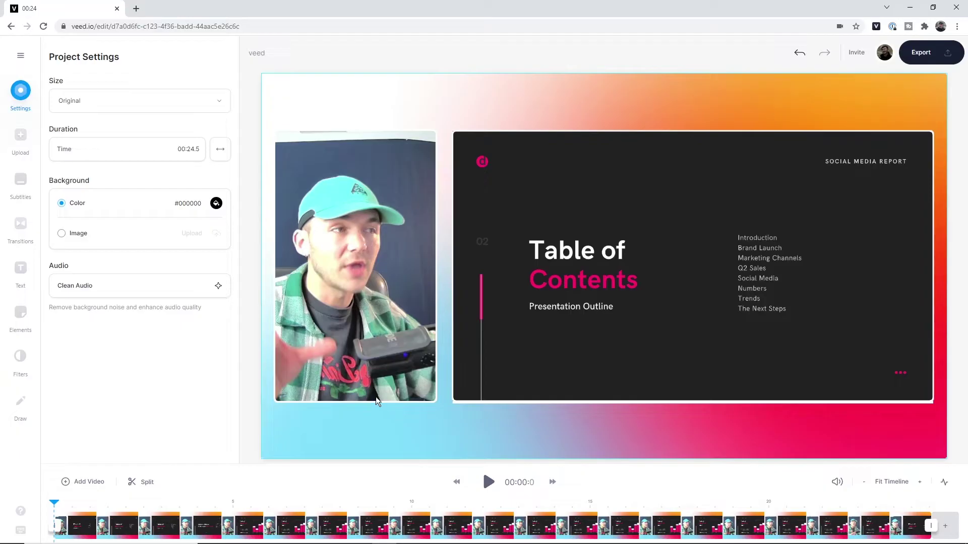
# Step: Preview the recording and trim the first three seconds off the clip
pyautogui.click(386, 501)
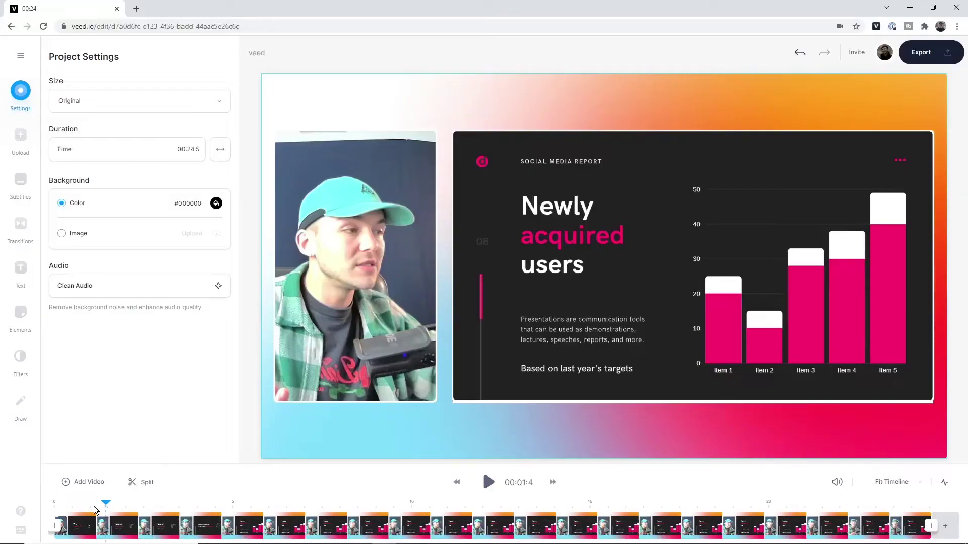
pyautogui.click(73, 503)
pyautogui.moveTo(73, 504); pyautogui.dragTo(161, 504)
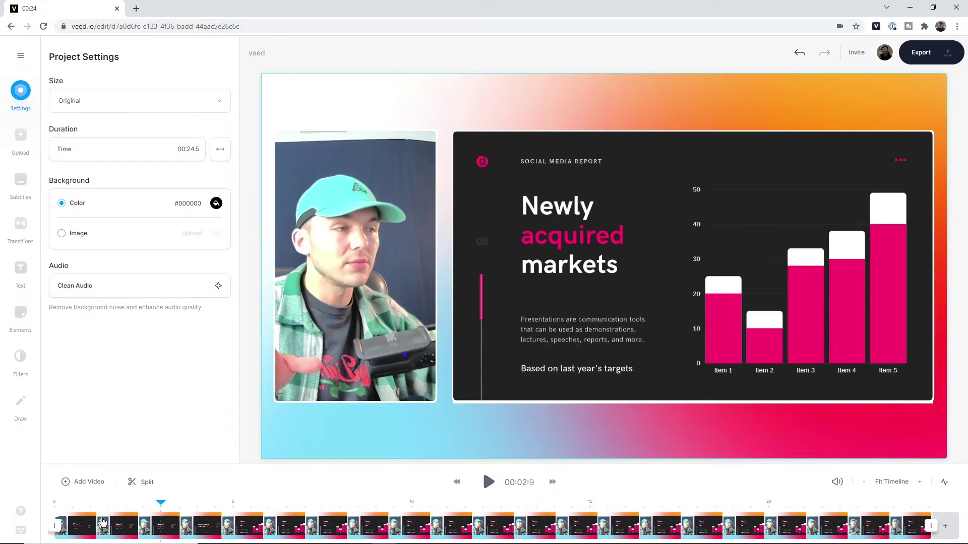
pyautogui.click(99, 521)
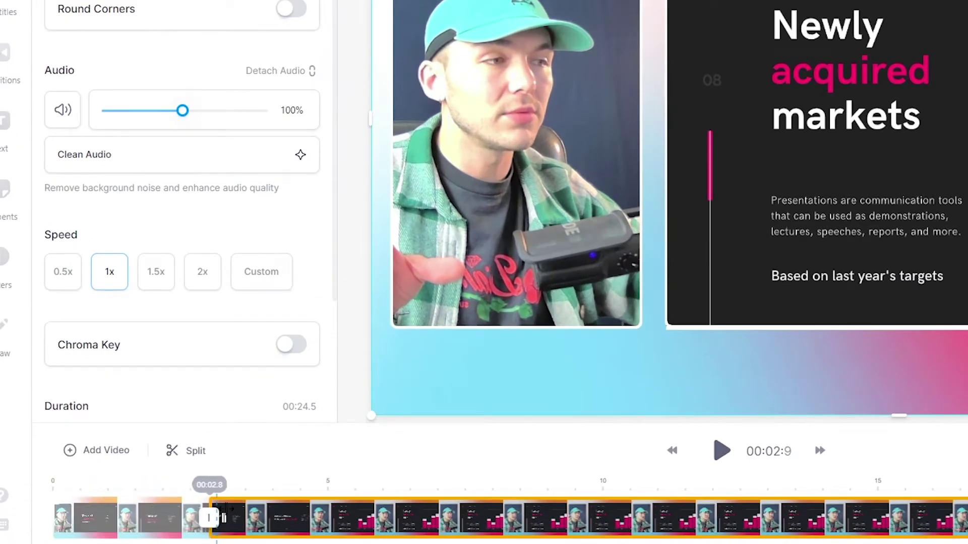
pyautogui.moveTo(212, 518); pyautogui.dragTo(216, 518)
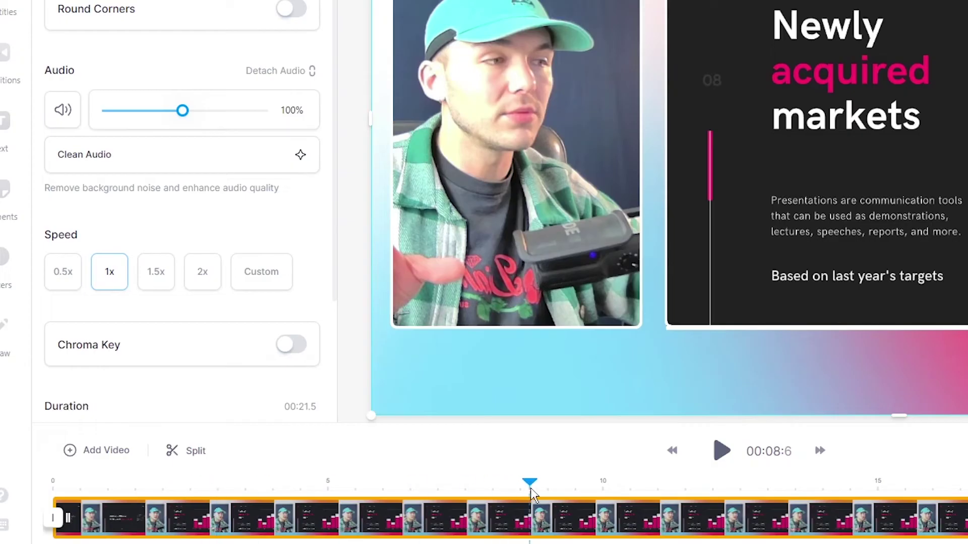
# Step: Split the clip at 00:08.6 and 00:10.3 and delete the middle piece
pyautogui.click(198, 455)
pyautogui.click(624, 485)
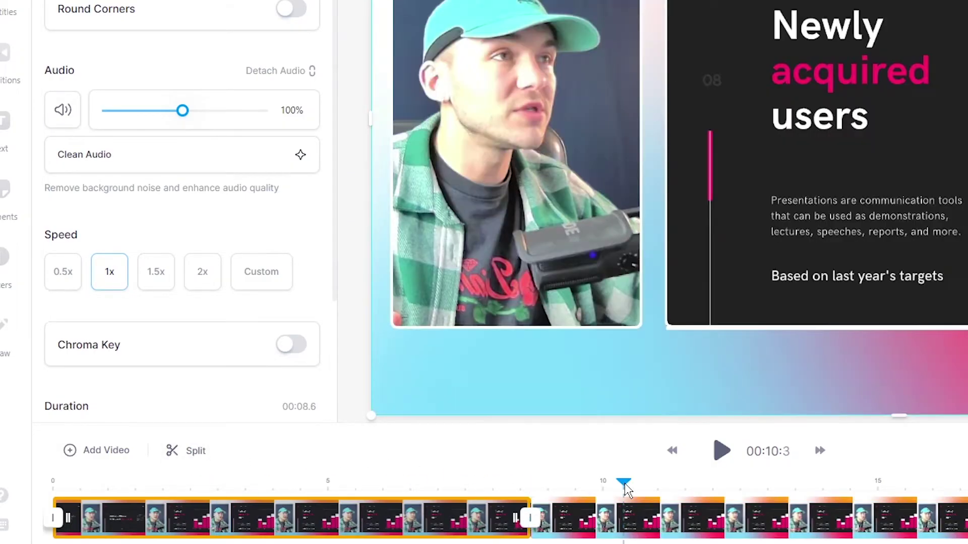
pyautogui.click(173, 455)
pyautogui.rightClick(555, 515)
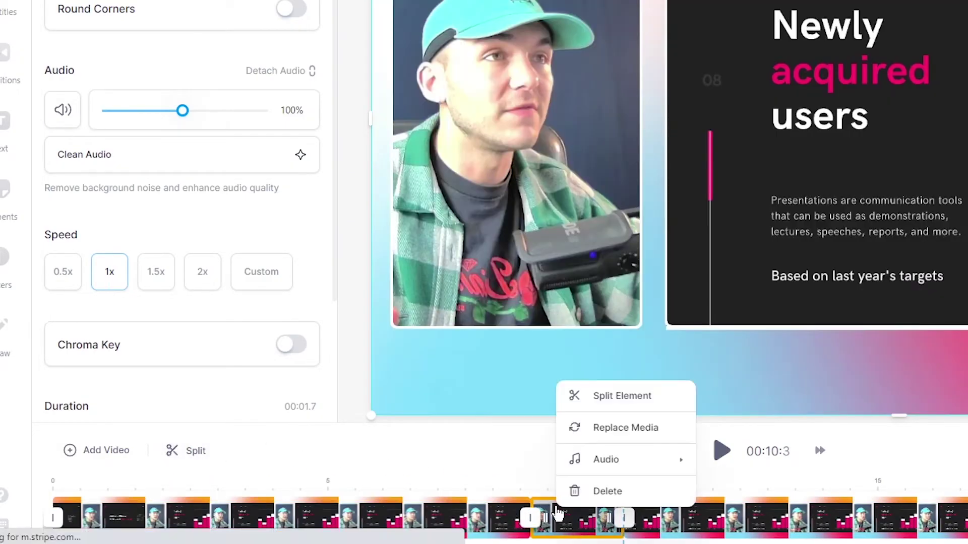
pyautogui.click(587, 489)
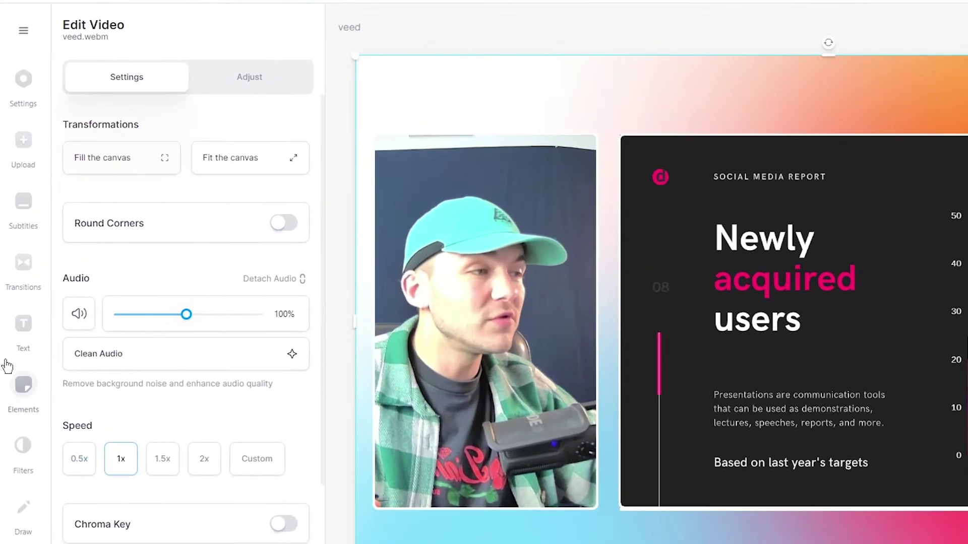
# Step: Add a Headline Title text box at the top and generate English auto subtitles
pyautogui.click(23, 333)
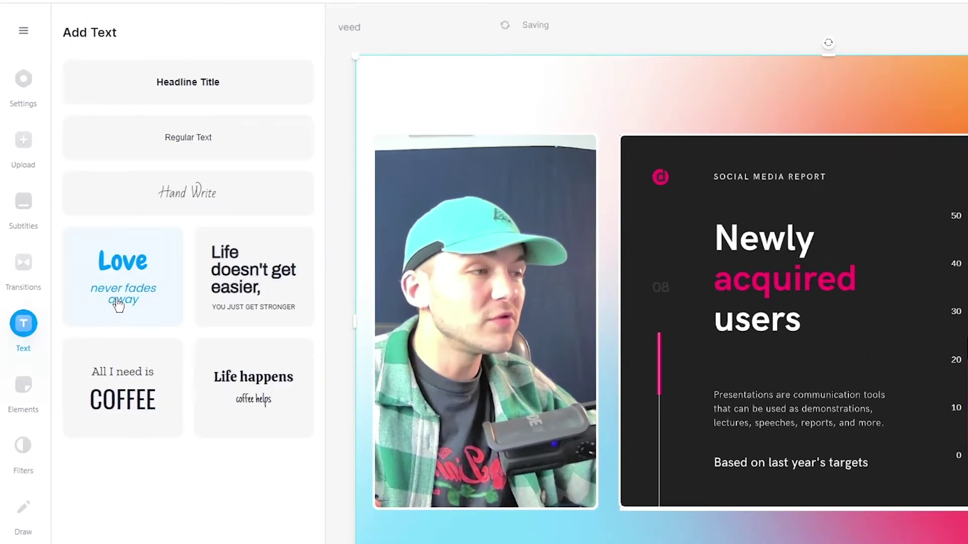
pyautogui.click(192, 81)
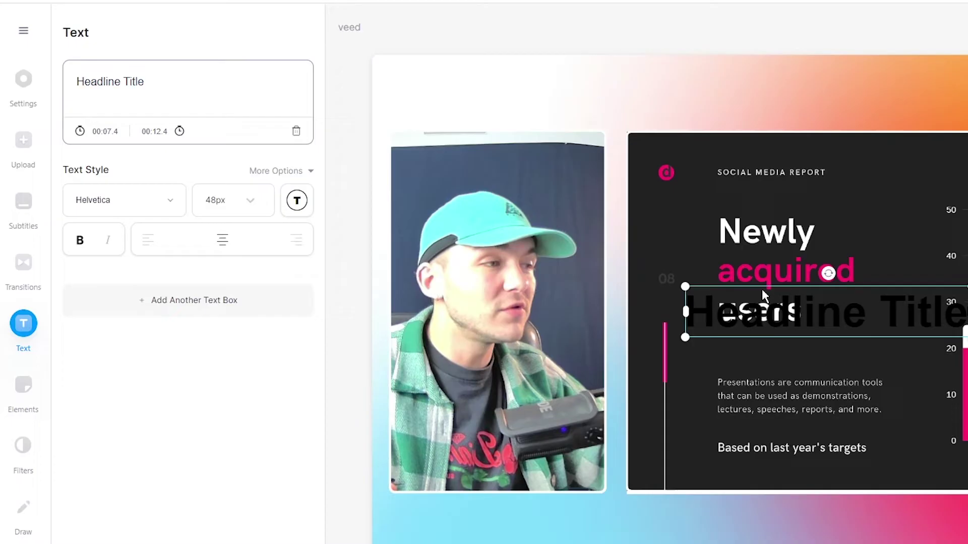
pyautogui.moveTo(761, 289); pyautogui.dragTo(776, 90)
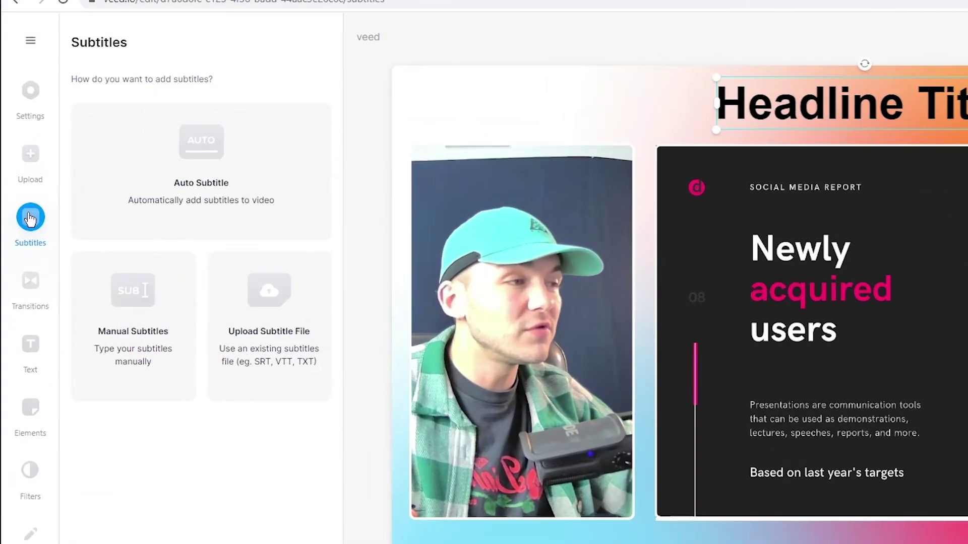
pyautogui.click(185, 167)
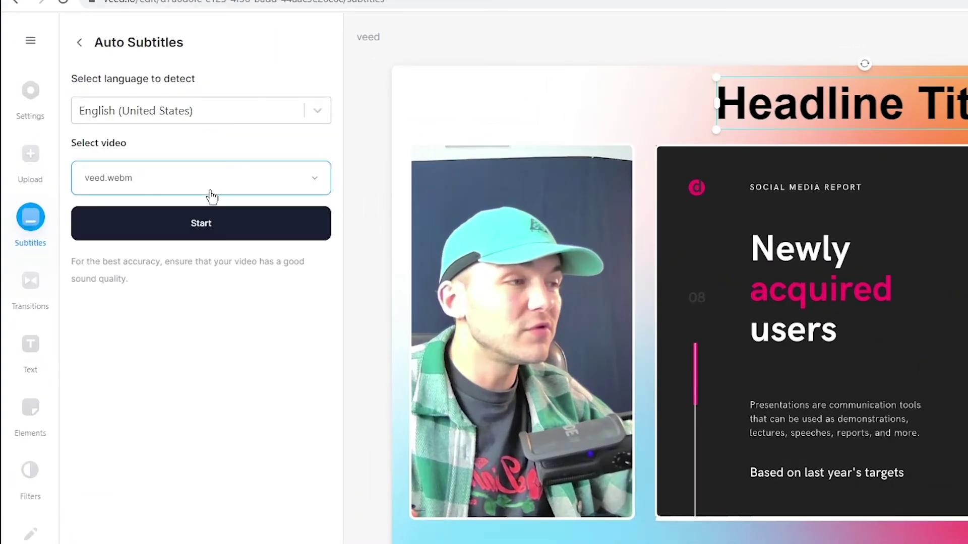
pyautogui.click(185, 226)
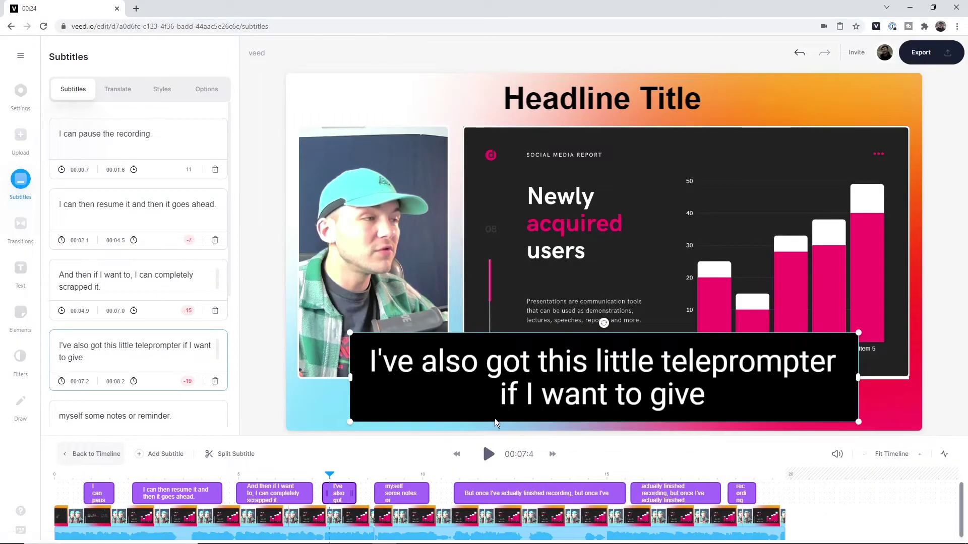
# Step: Set the subtitle font size to 24px and drag the subtitles lower, below the slides
pyautogui.click(174, 475)
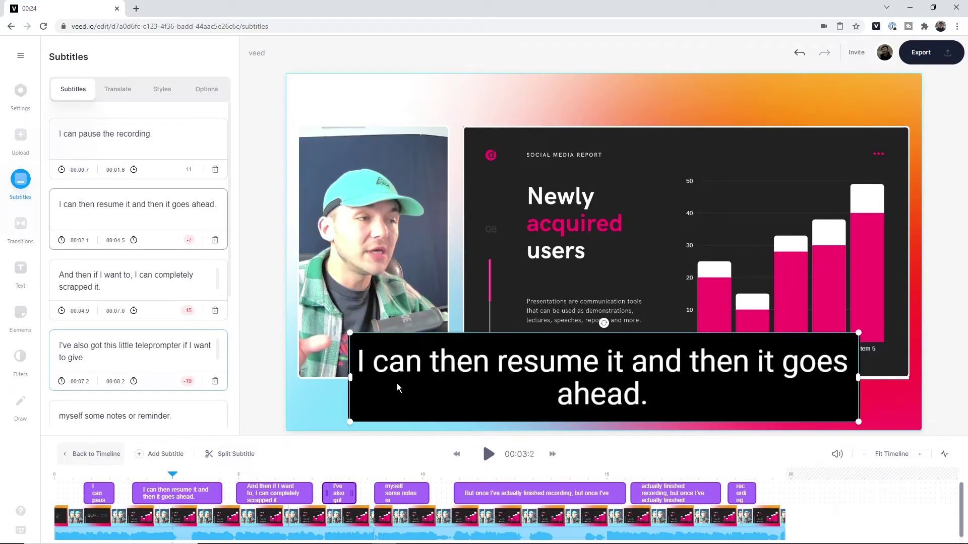
pyautogui.click(162, 91)
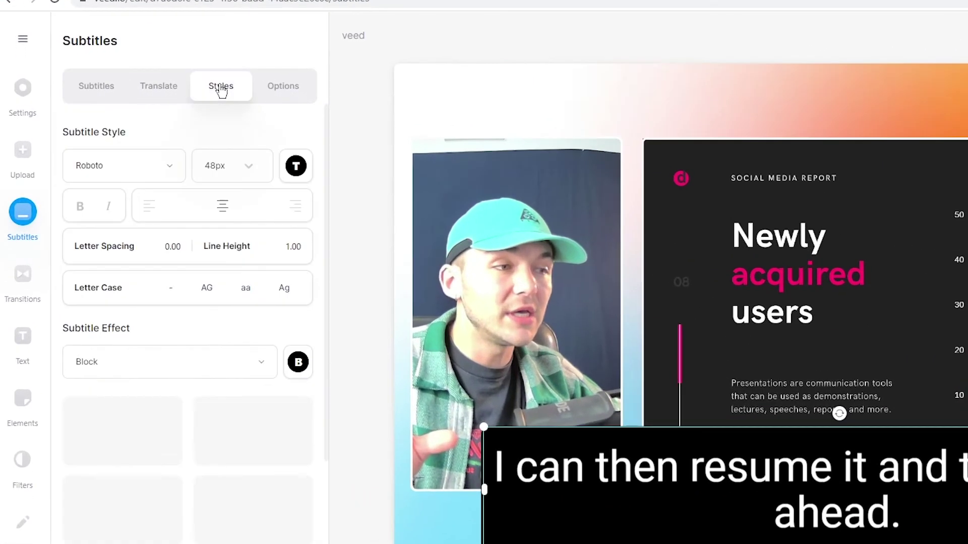
pyautogui.click(229, 166)
pyautogui.click(216, 250)
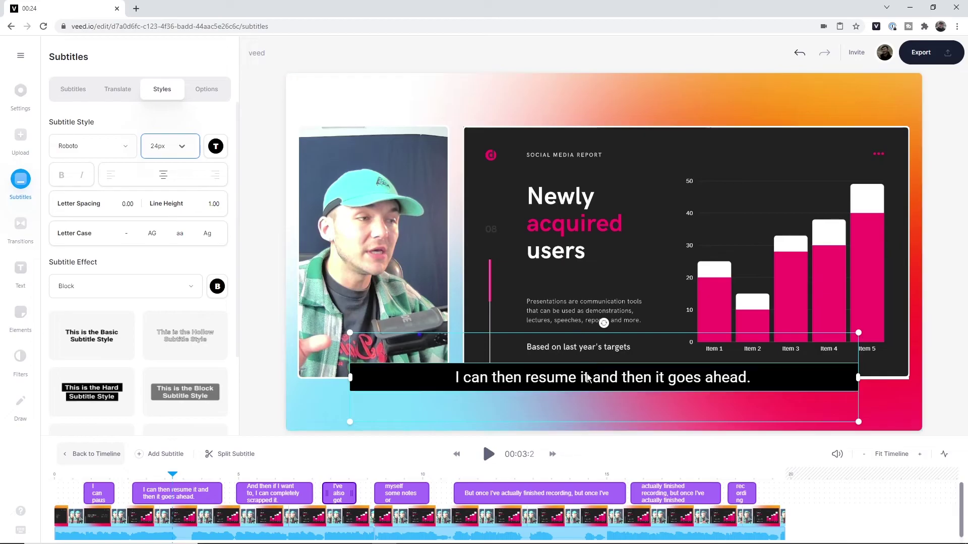
pyautogui.moveTo(588, 377); pyautogui.dragTo(587, 403)
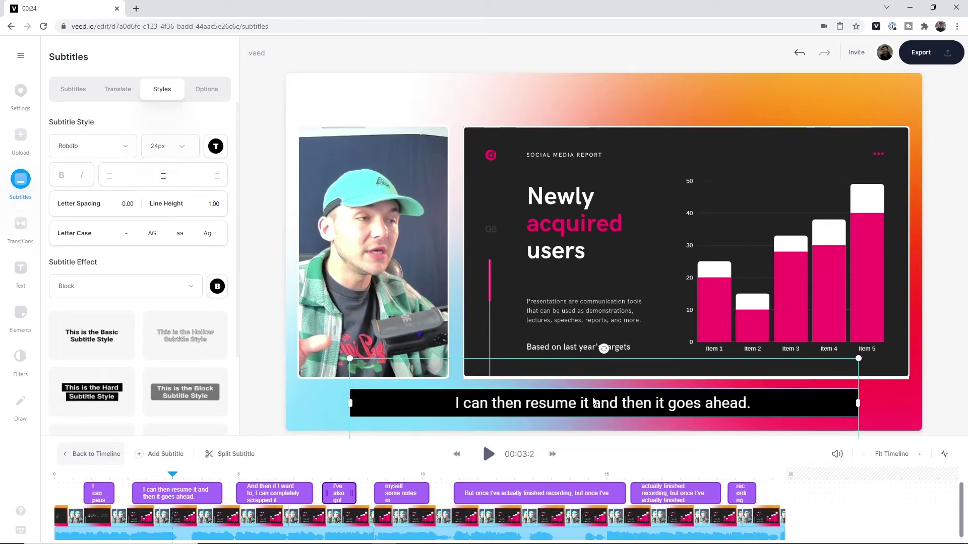
# Step: Review the headline text settings and the Upload Media panel
pyautogui.scroll(-2, 201, 353)
pyautogui.click(20, 272)
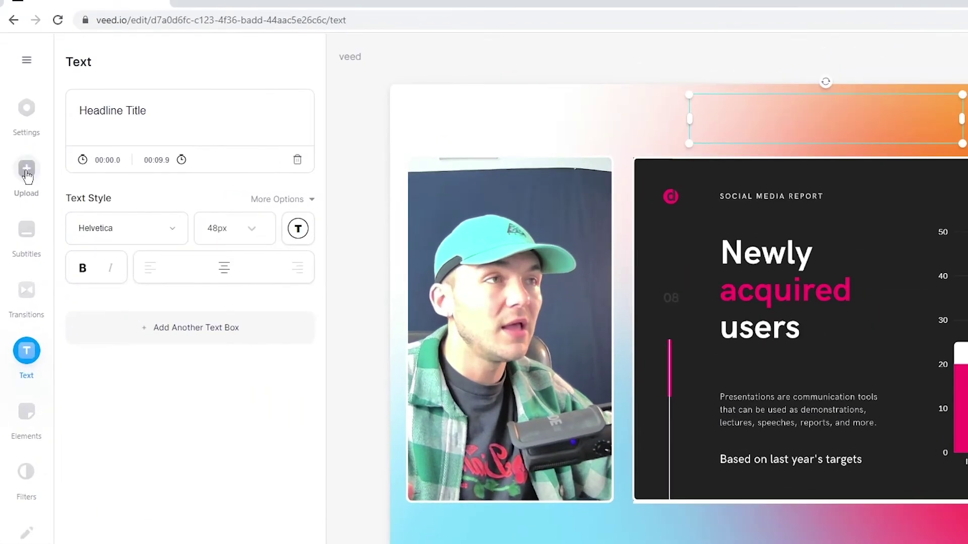
pyautogui.click(27, 171)
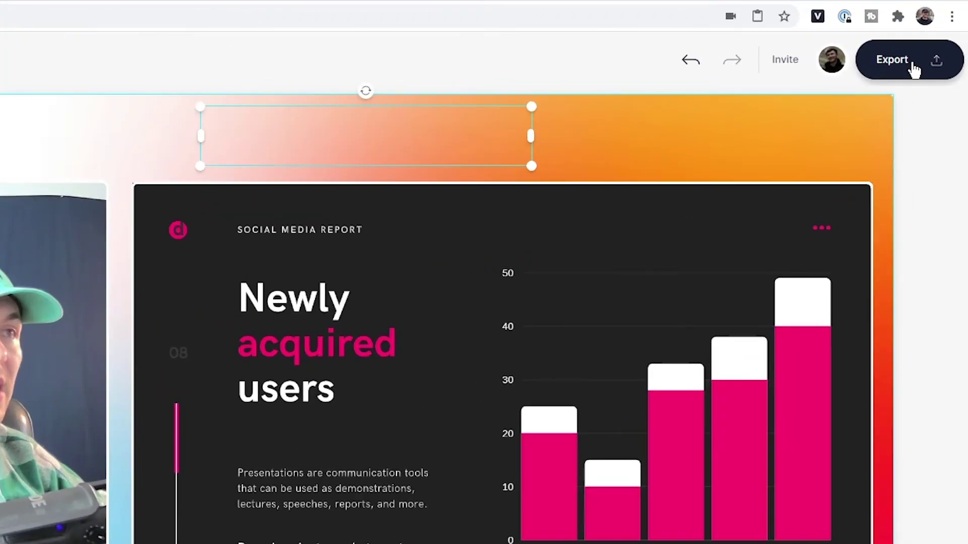
# Step: Export in HD with burned-in subtitles, copy the share link, and download veed.mp4
pyautogui.click(892, 60)
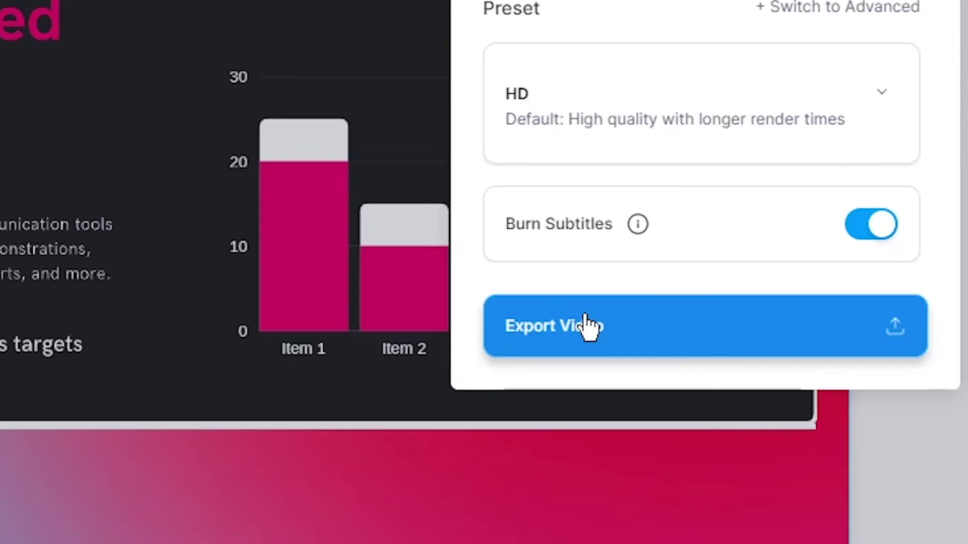
pyautogui.click(586, 319)
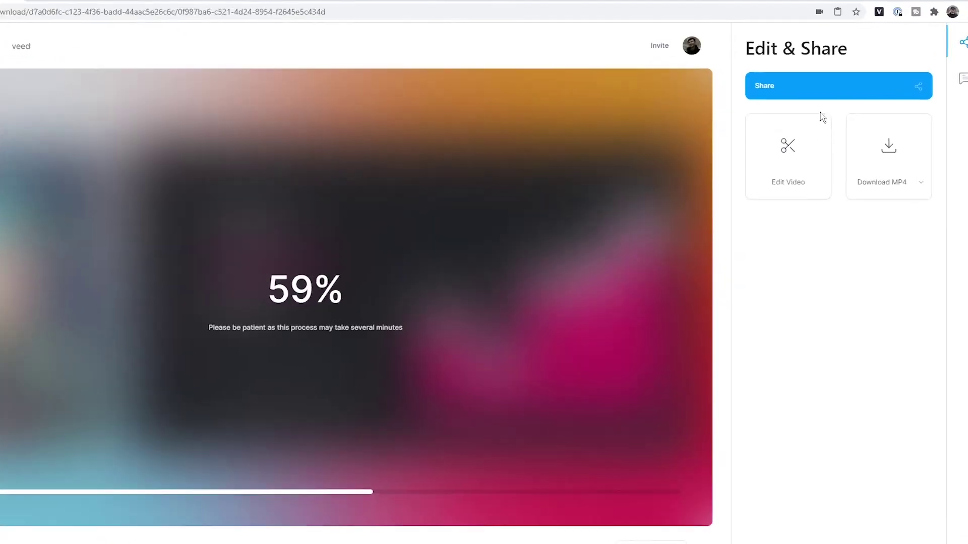
pyautogui.click(826, 89)
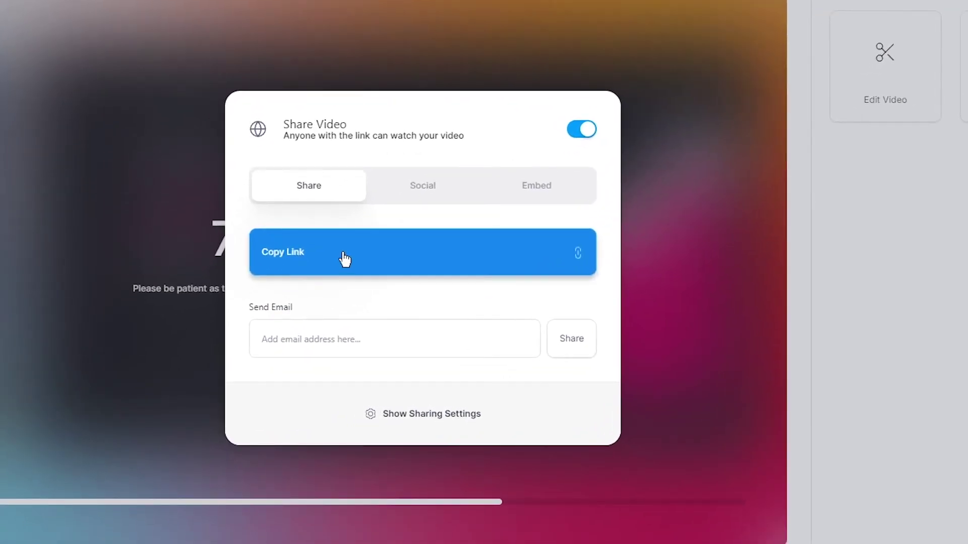
pyautogui.click(344, 259)
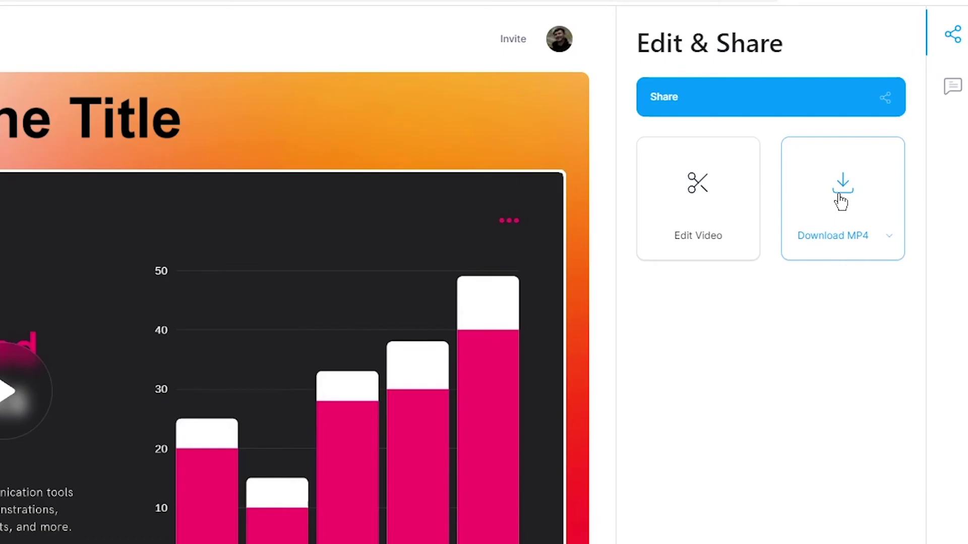
pyautogui.click(841, 202)
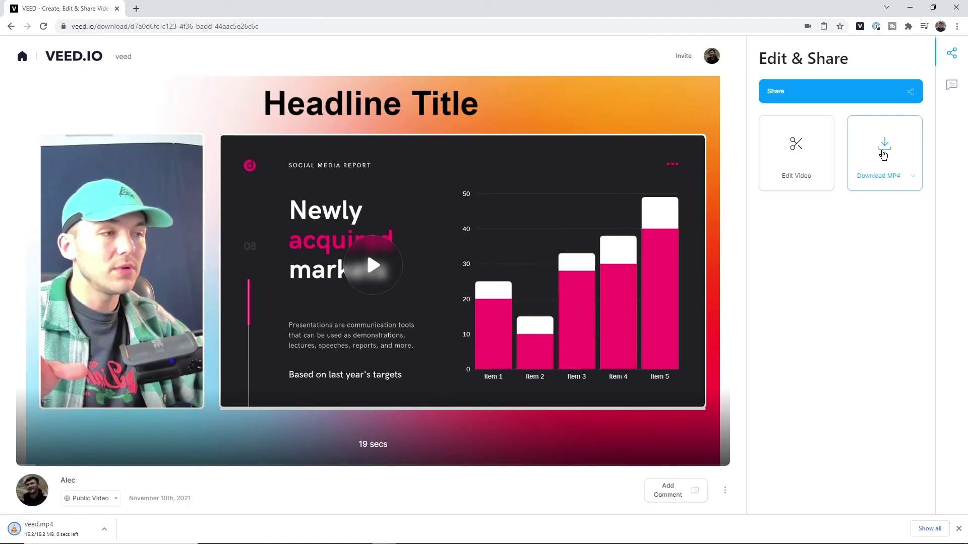